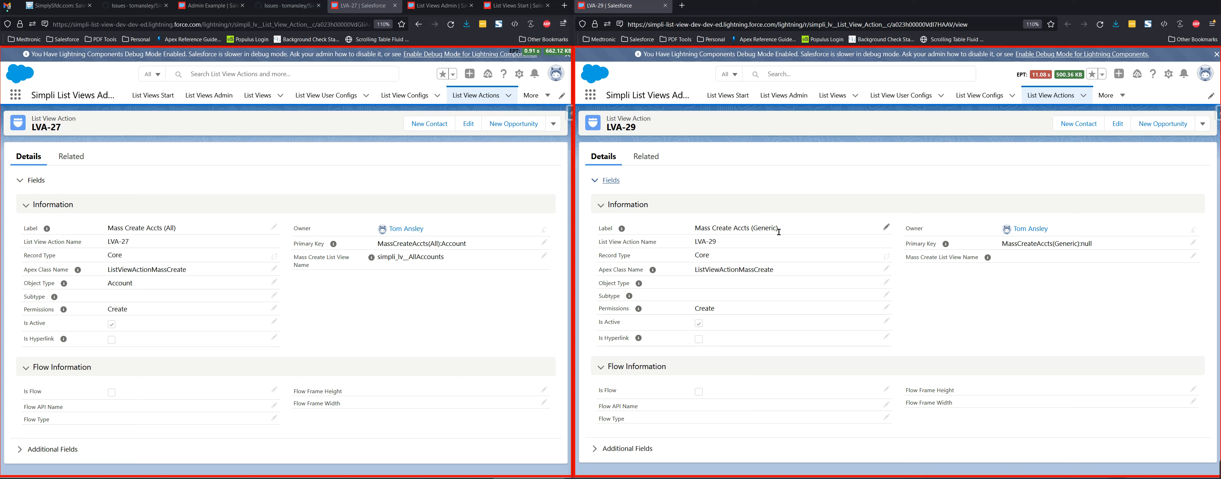
# - Maximize the browser window showing the Mass Create Accts (All) list view action
pyautogui.doubleClick(763, 229)
pyautogui.click(881, 160)
pyautogui.press('super+Right')
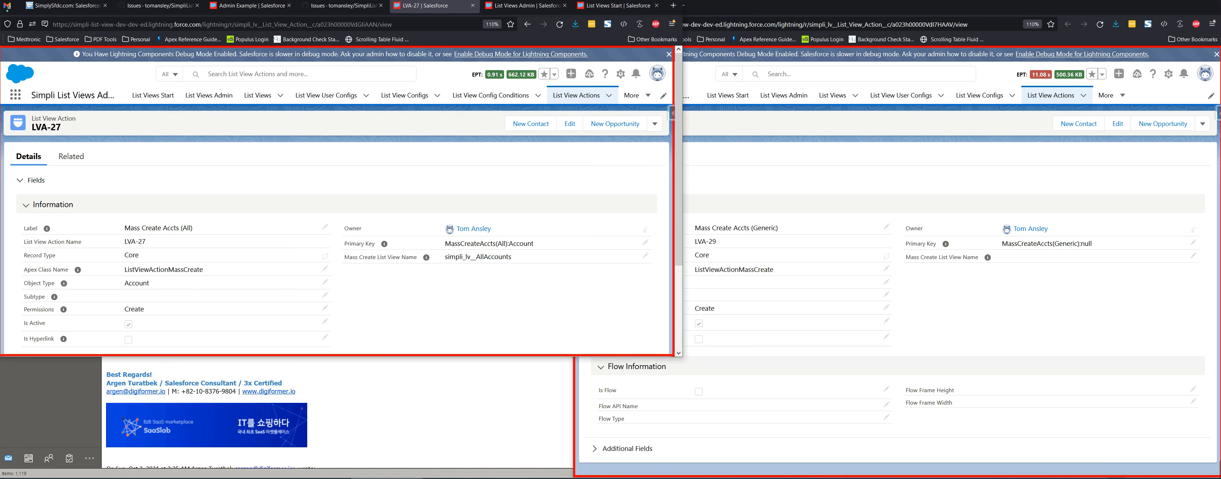
pyautogui.press('super+Up')
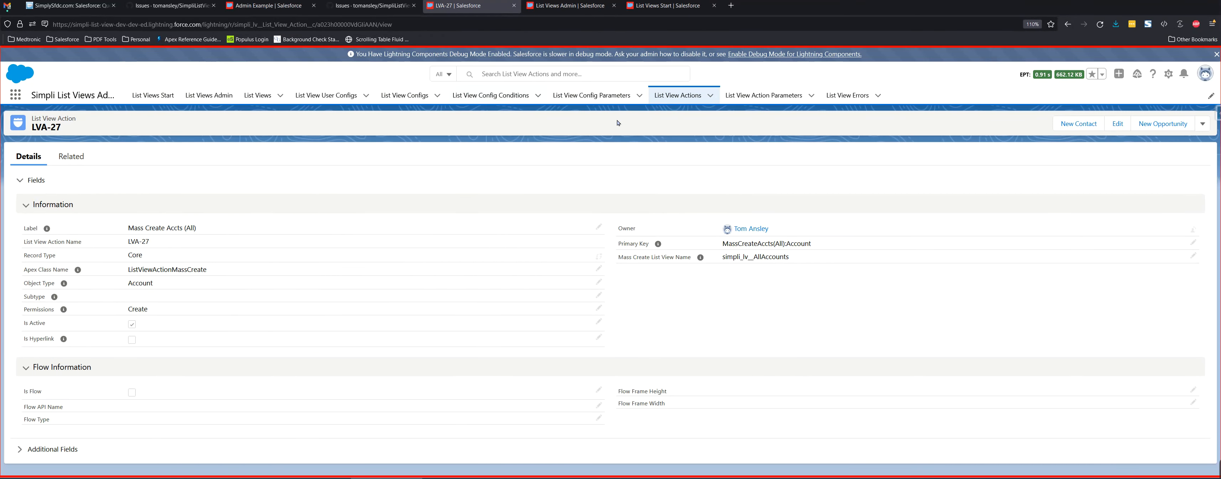
# - On the Everything Example page, display the Platinum and Gold SLA Customers account list view and check its available actions
pyautogui.click(672, 7)
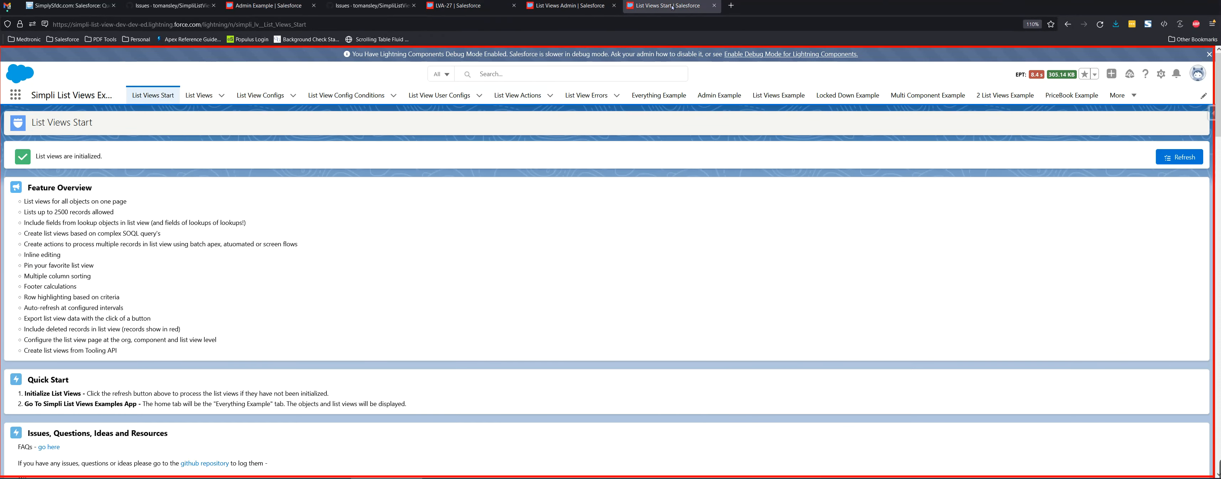
pyautogui.click(669, 95)
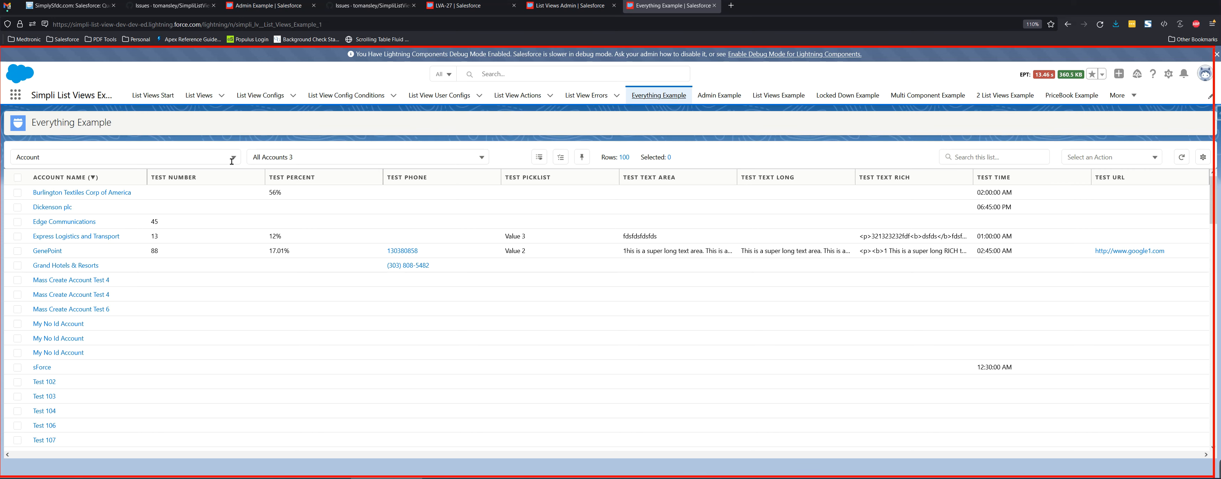
pyautogui.click(274, 157)
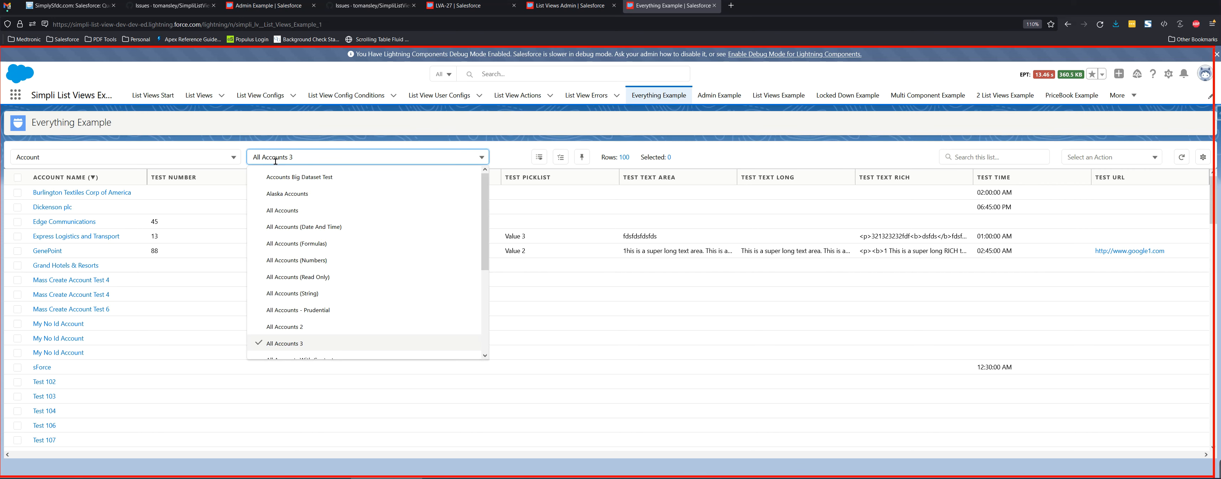
pyautogui.click(344, 316)
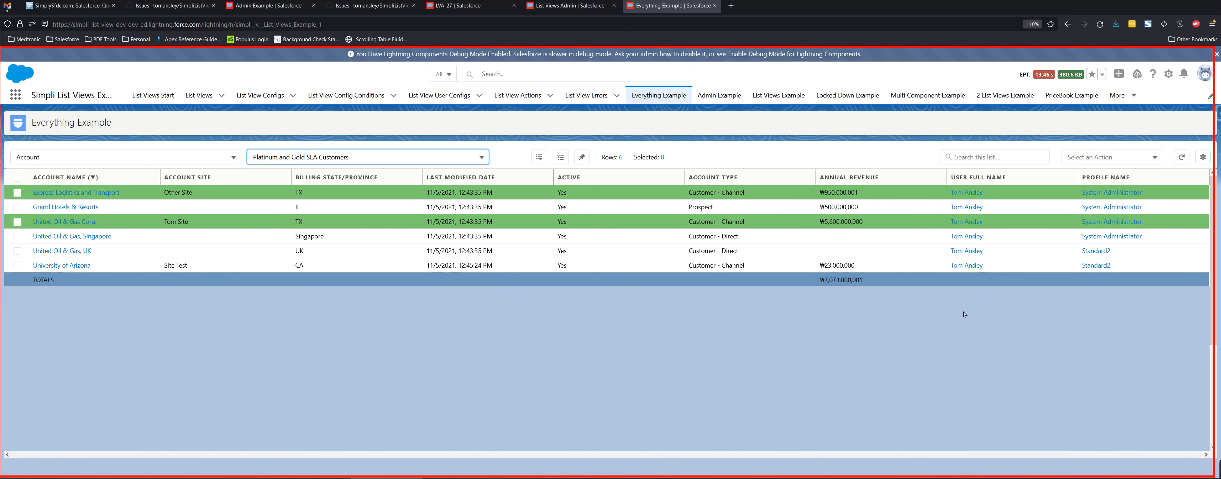
pyautogui.click(1102, 159)
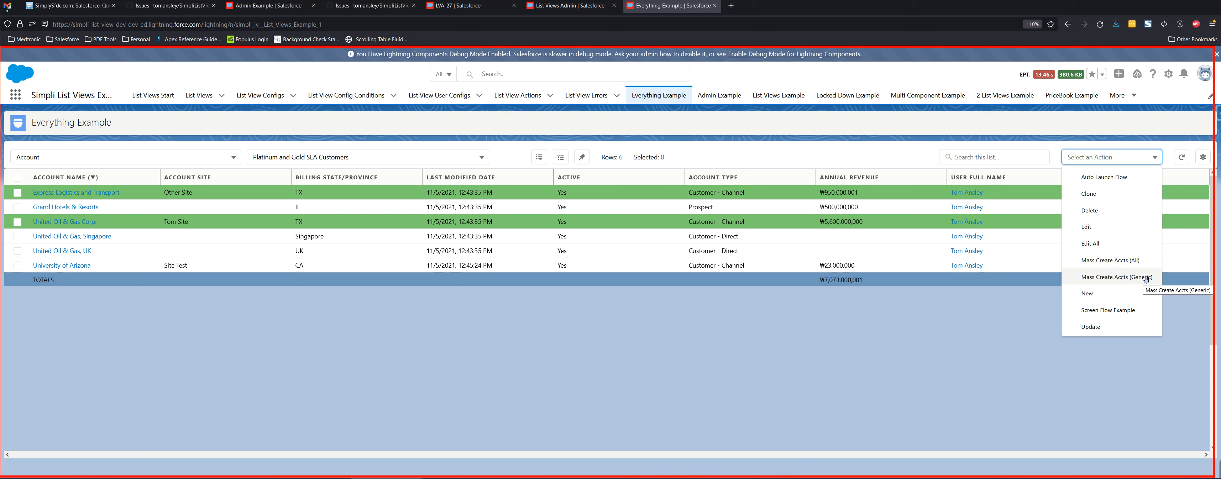
# - Switch to the Contact object's All Contacts list view and check which actions it offers
pyautogui.click(240, 159)
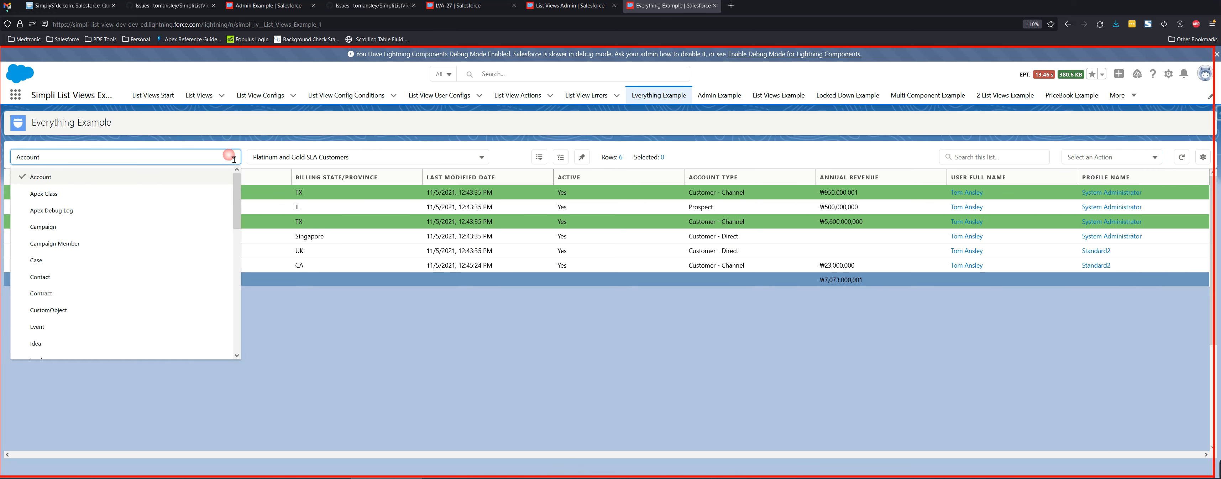
pyautogui.click(185, 276)
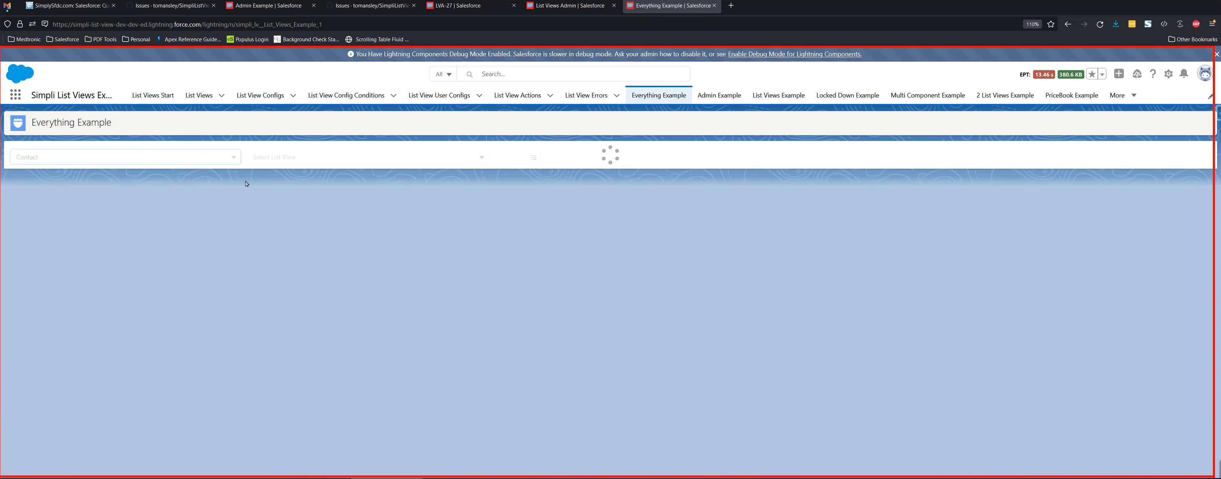
pyautogui.click(297, 157)
pyautogui.click(303, 174)
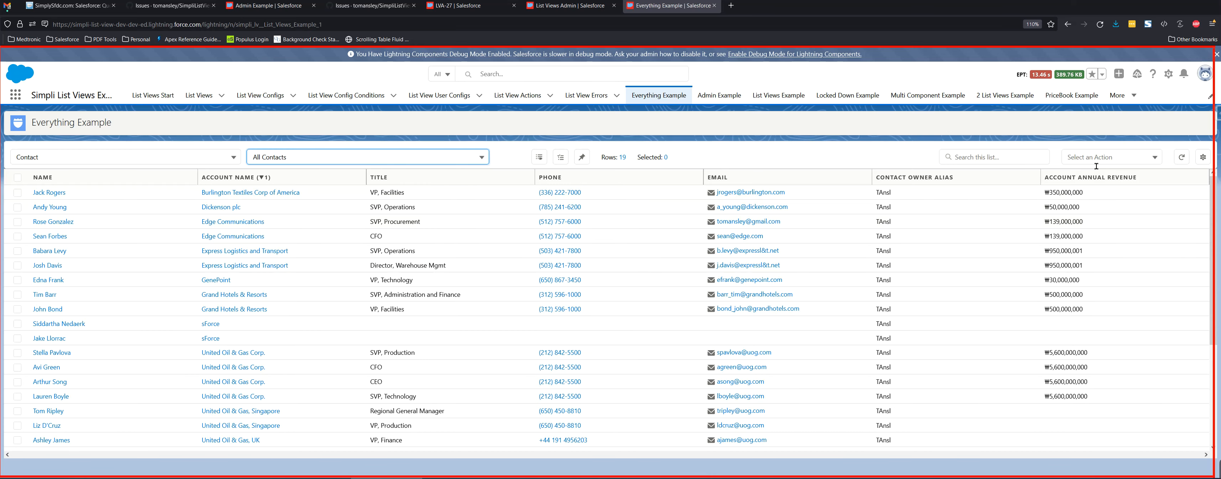
pyautogui.click(1109, 158)
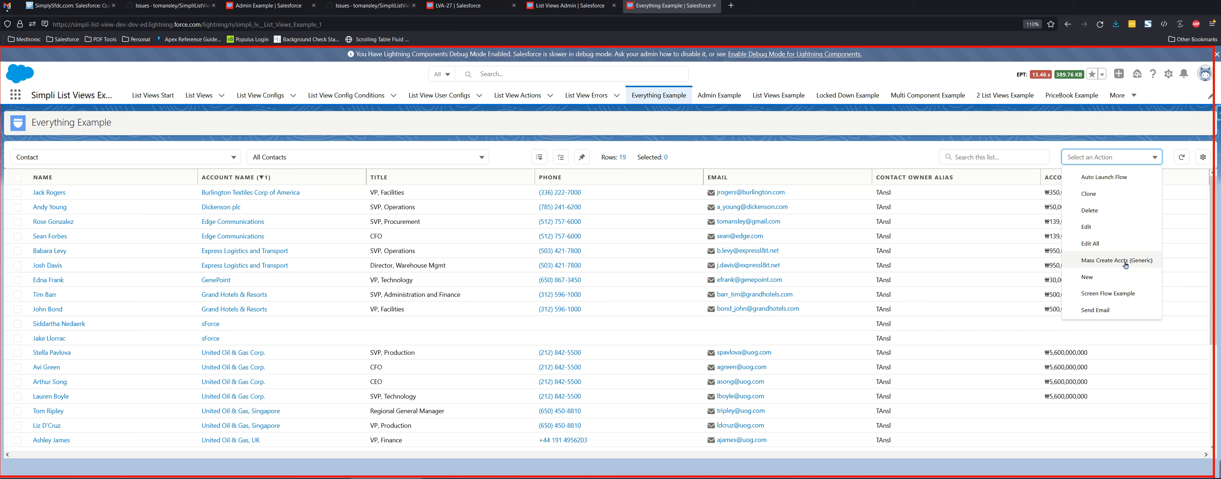
# - Return to the Account object's Platinum and Gold SLA Customers list view and bring up its available actions
pyautogui.click(84, 162)
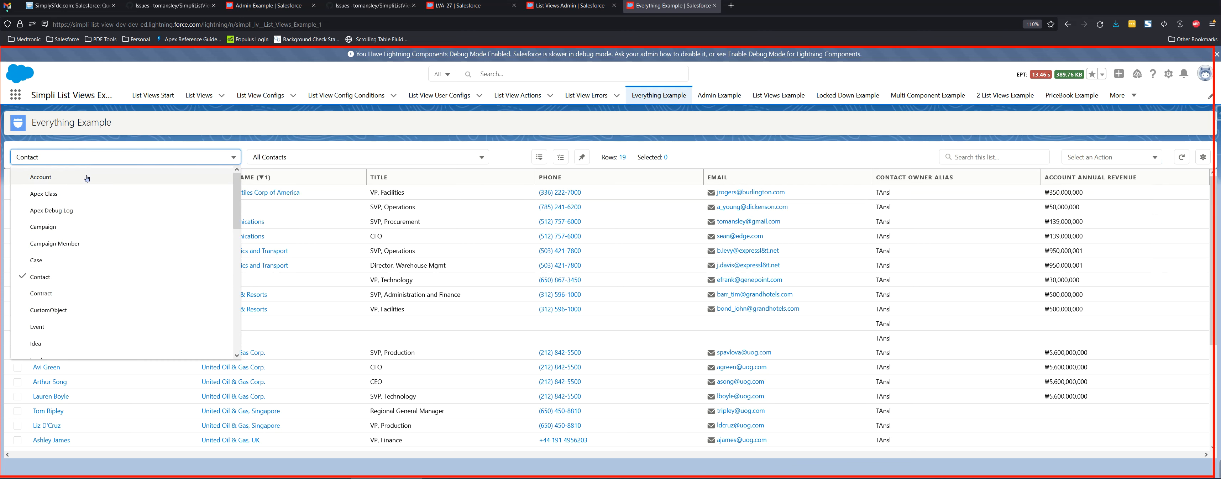
pyautogui.click(86, 177)
pyautogui.click(364, 158)
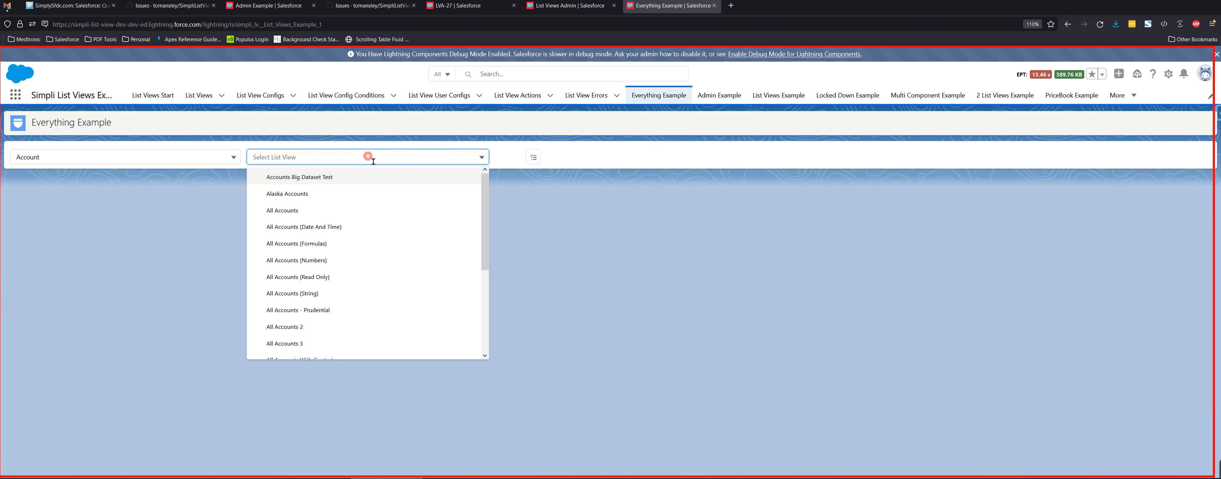
pyautogui.scroll(-5, 376, 258)
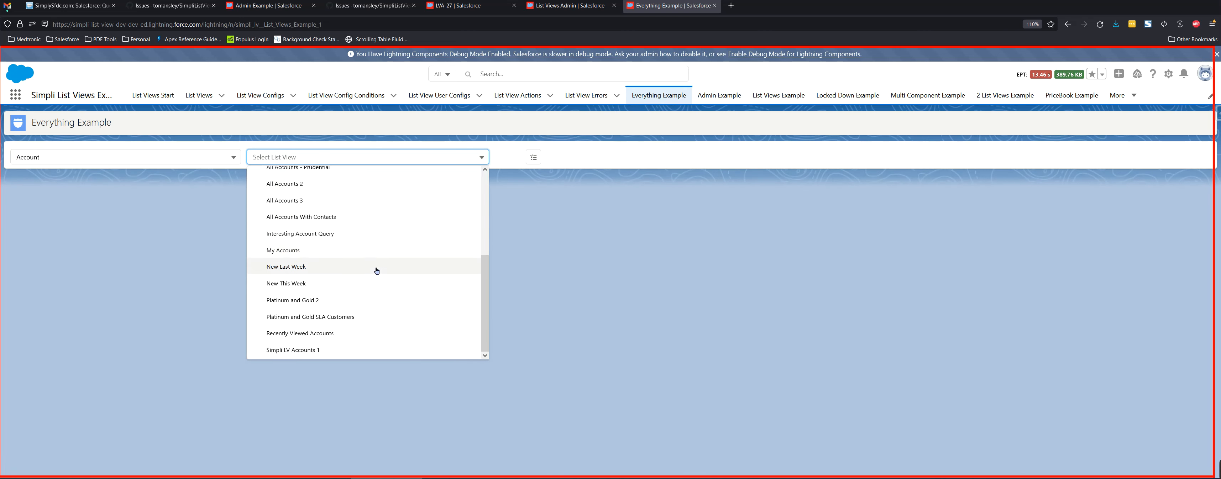
pyautogui.click(379, 317)
pyautogui.click(1098, 157)
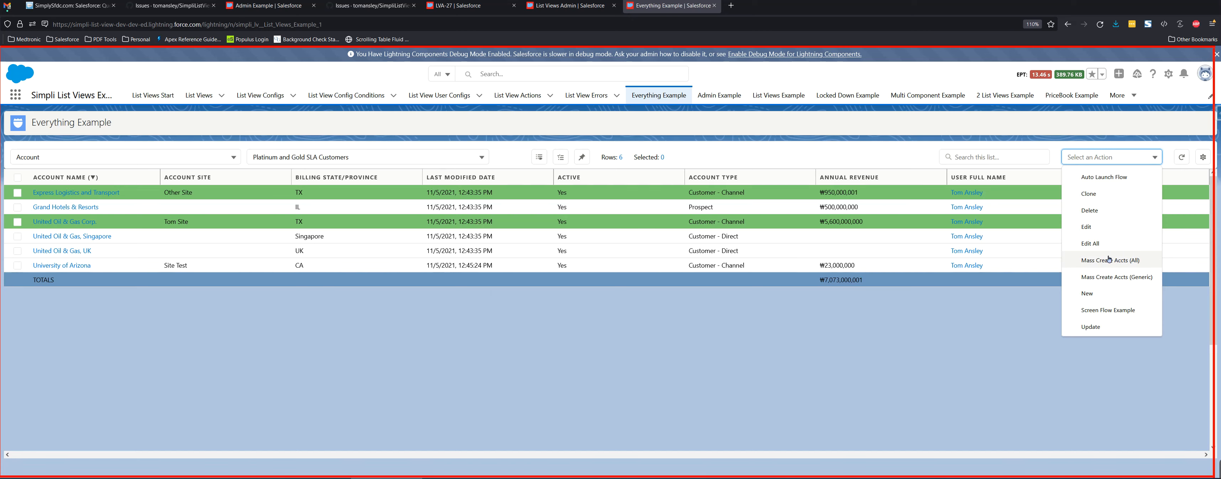
# - Check the Mass Create List View Name on the LVA-27 action record and return to the Everything Example page
pyautogui.click(473, 14)
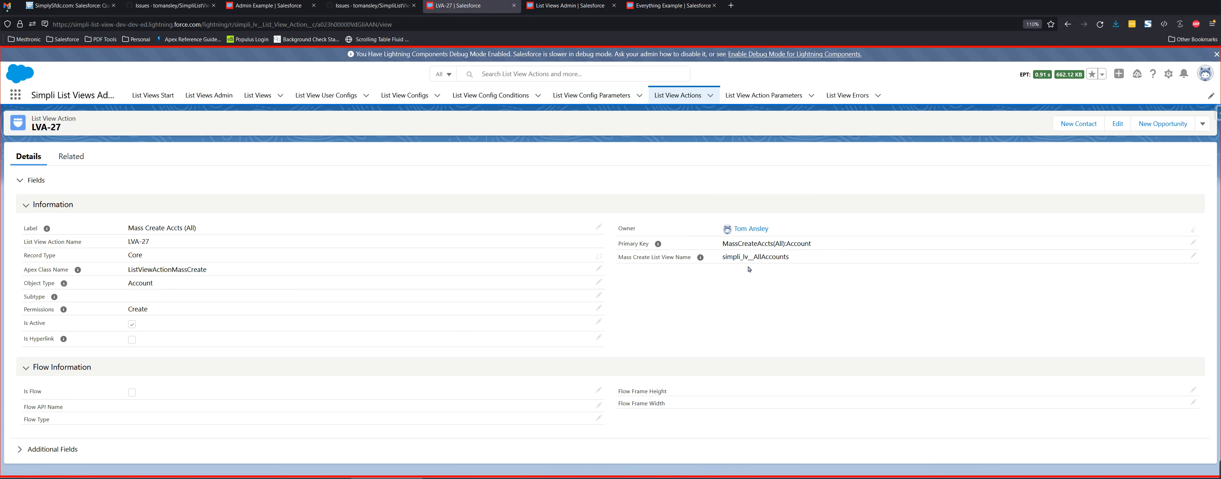
pyautogui.click(670, 5)
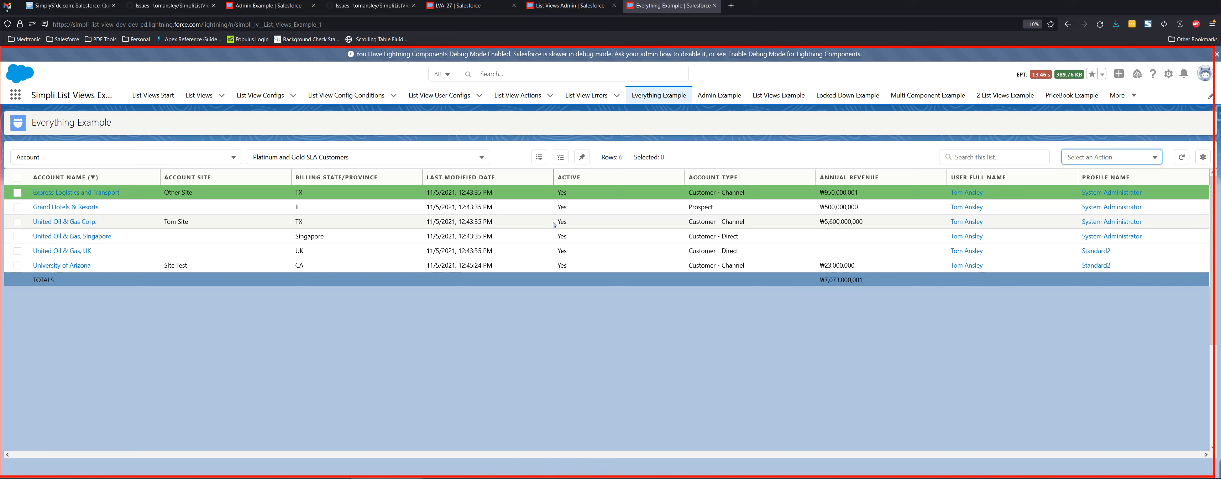
pyautogui.click(402, 228)
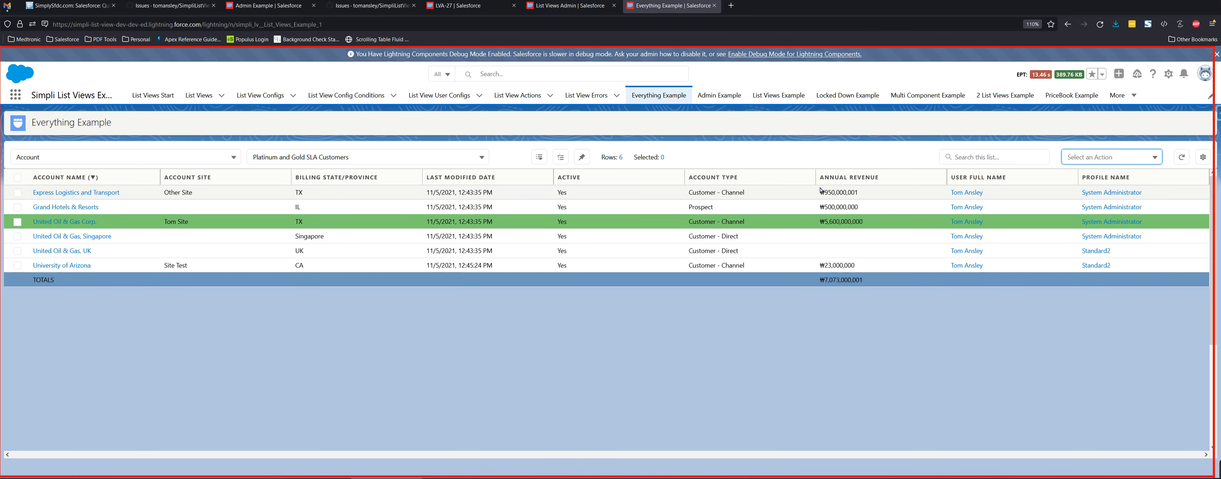
pyautogui.click(774, 189)
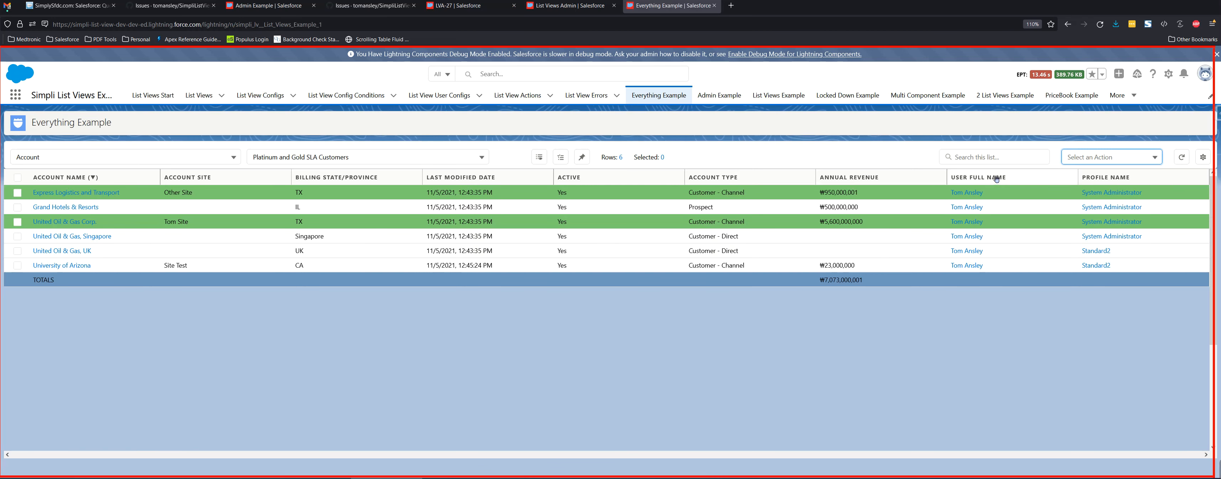
# - Run the Mass Create Accts (All) action on the account list and examine the columns of its mass create form
pyautogui.click(1122, 159)
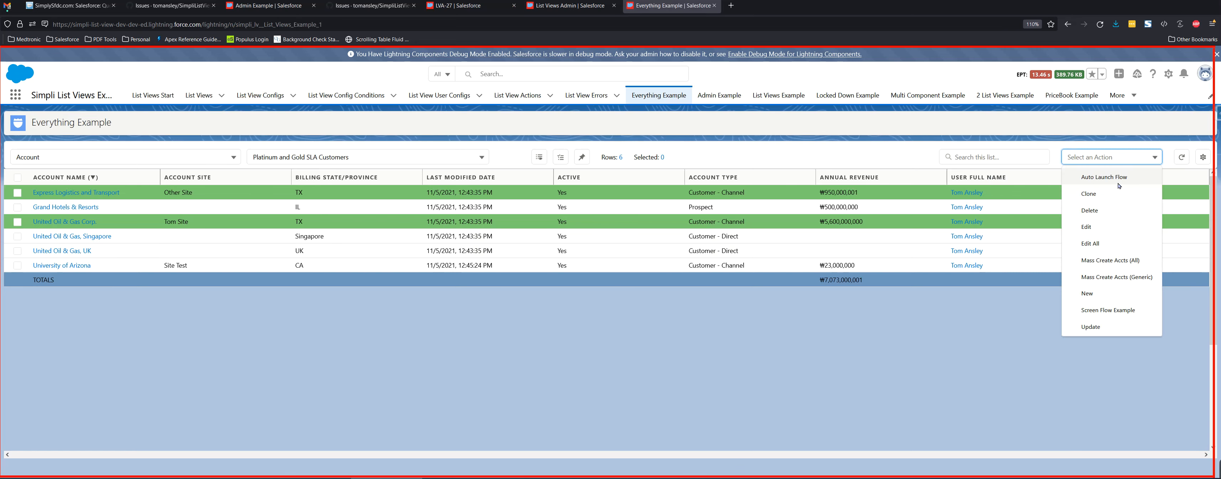
pyautogui.click(1127, 259)
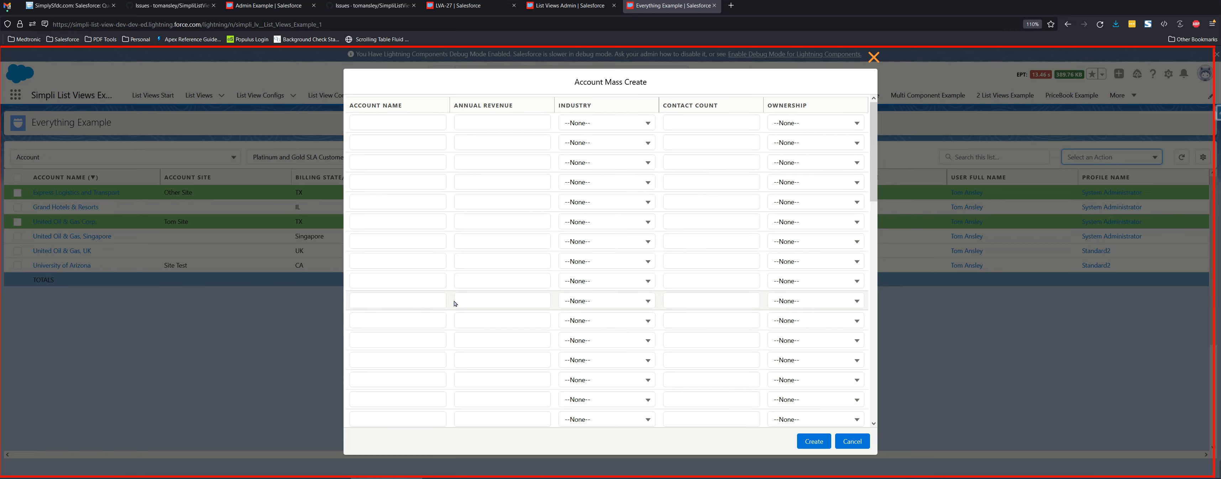
pyautogui.moveTo(876, 145); pyautogui.dragTo(873, 128)
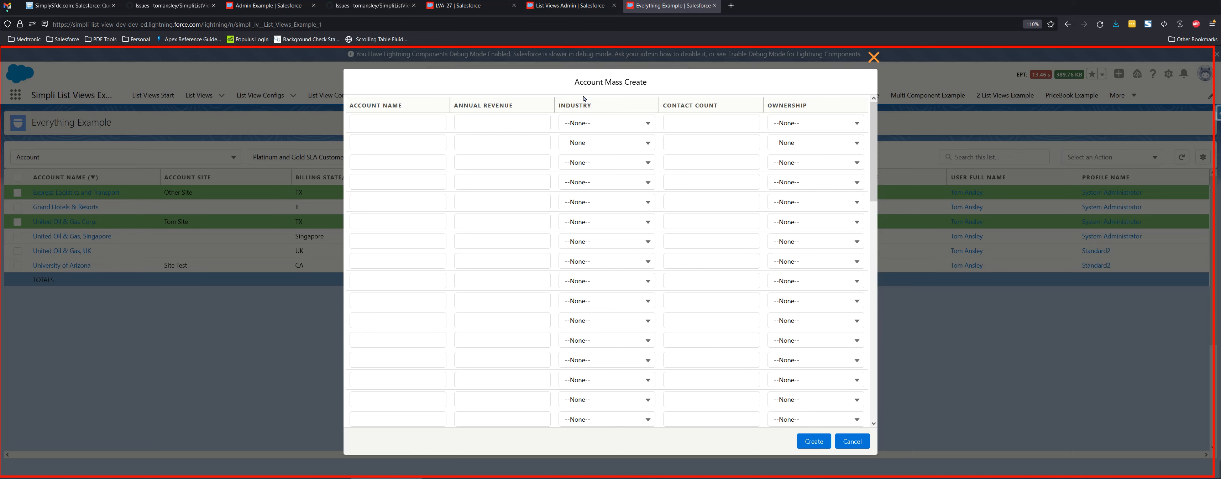
# - Check the Mass Create Row Count setting in List Views Admin and return to the Account Mass Create form
pyautogui.click(578, 9)
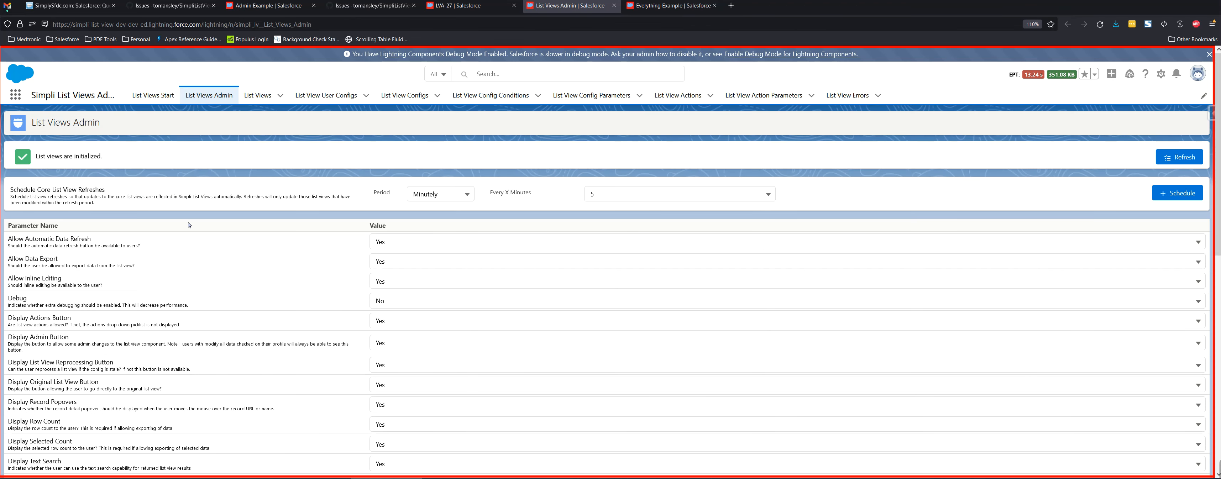
pyautogui.scroll(-5, 190, 224)
pyautogui.scroll(-3, 191, 224)
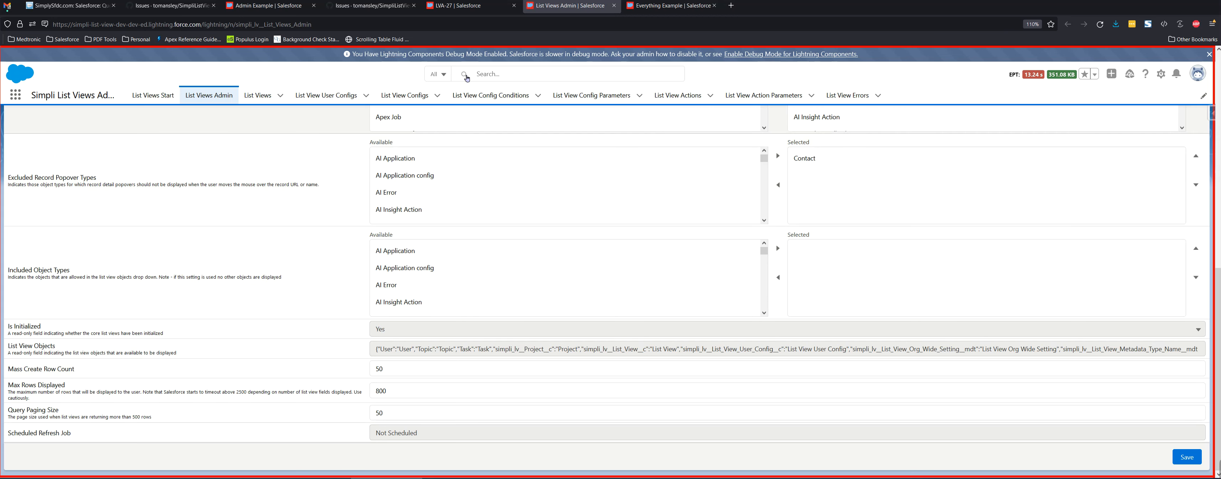
pyautogui.click(671, 7)
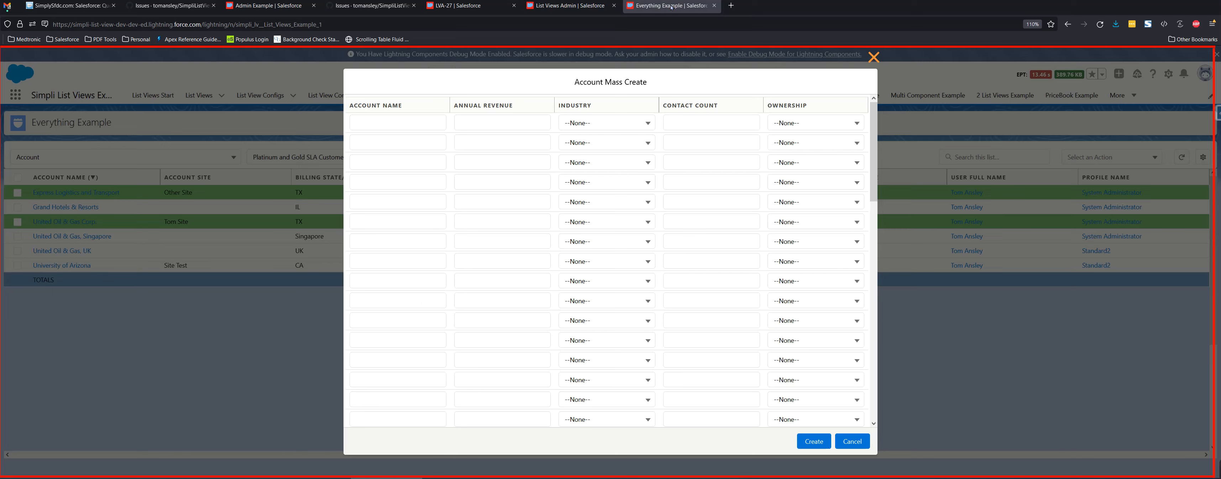
# - Close the Account Mass Create form and check the configuration of the Mass Create Accts (Generic) action record
pyautogui.click(873, 57)
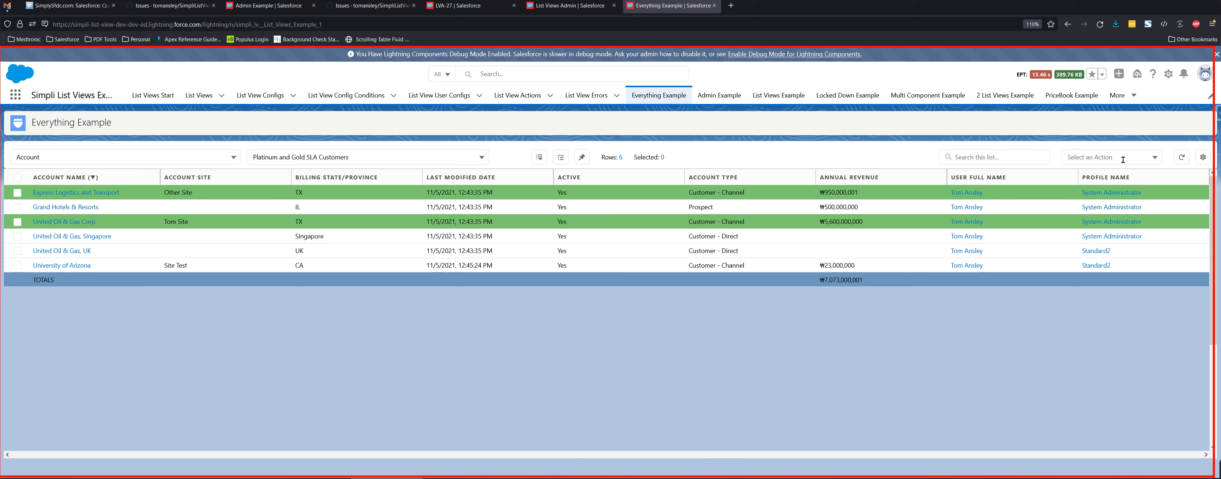
pyautogui.click(1085, 161)
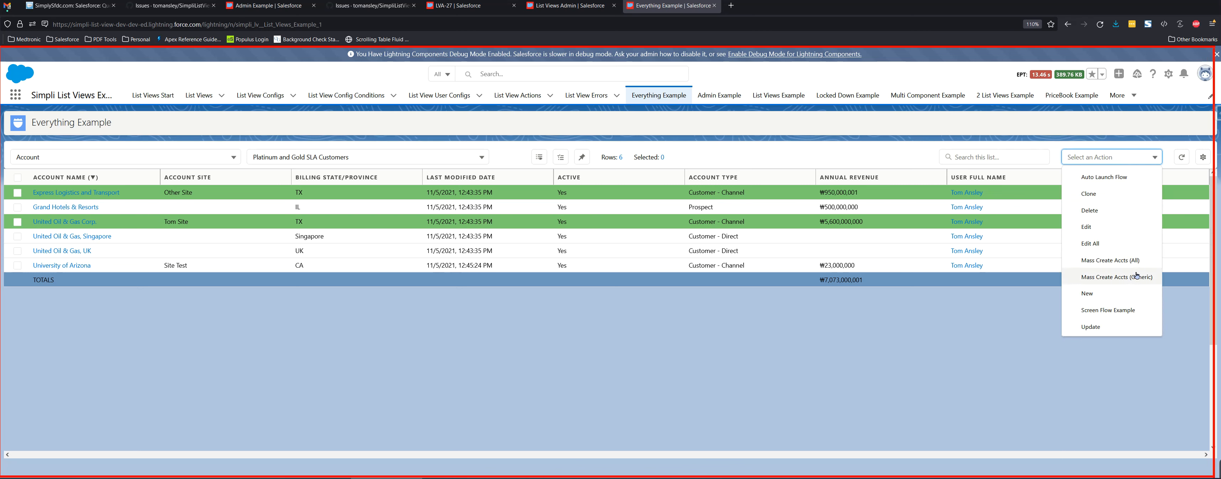
pyautogui.click(983, 328)
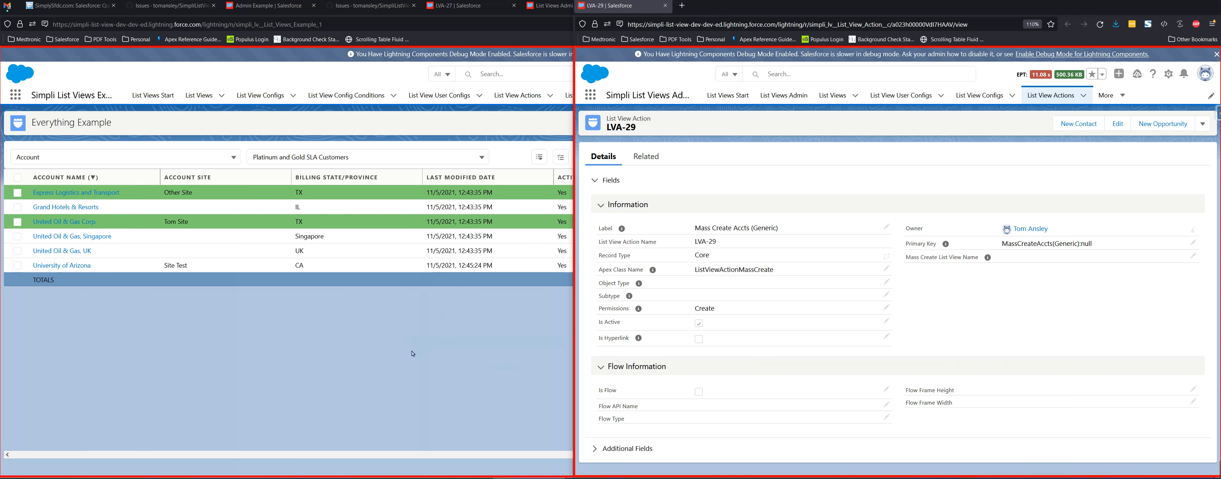
pyautogui.click(451, 318)
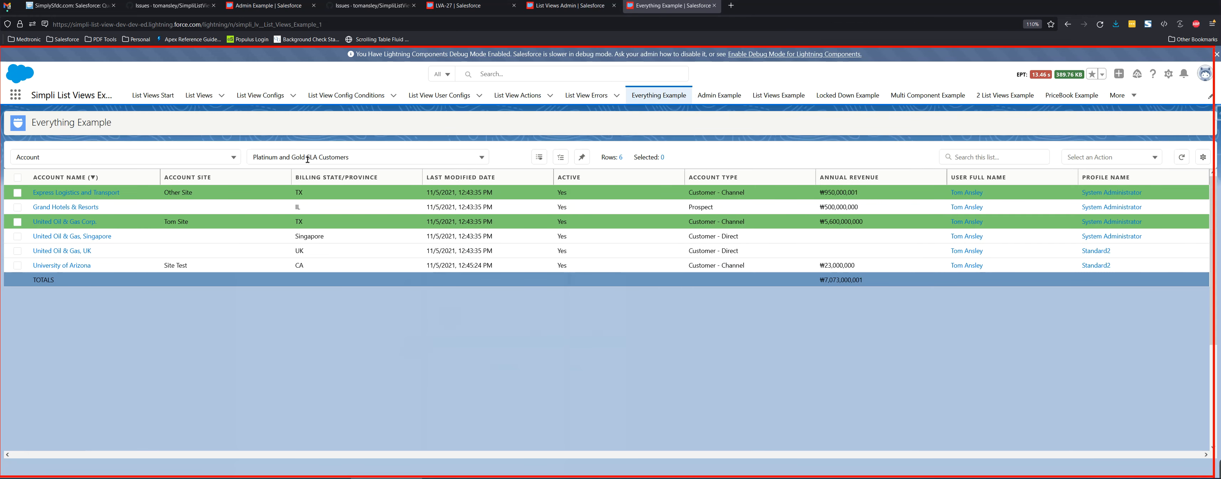
# - Run the Mass Create Accts (Generic) action, examine the form's columns, and cancel without creating any accounts
pyautogui.click(1155, 160)
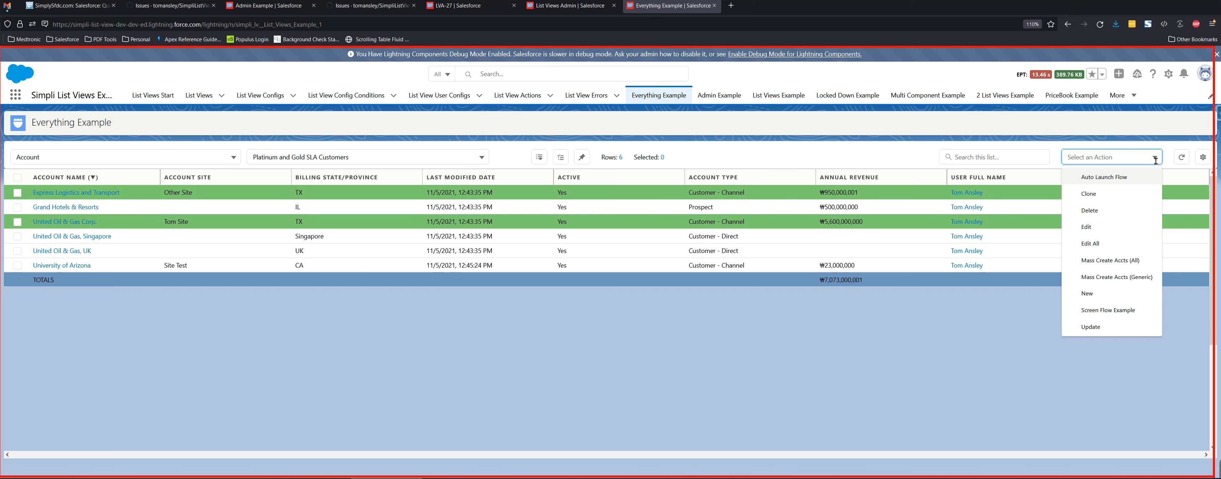
pyautogui.click(1140, 276)
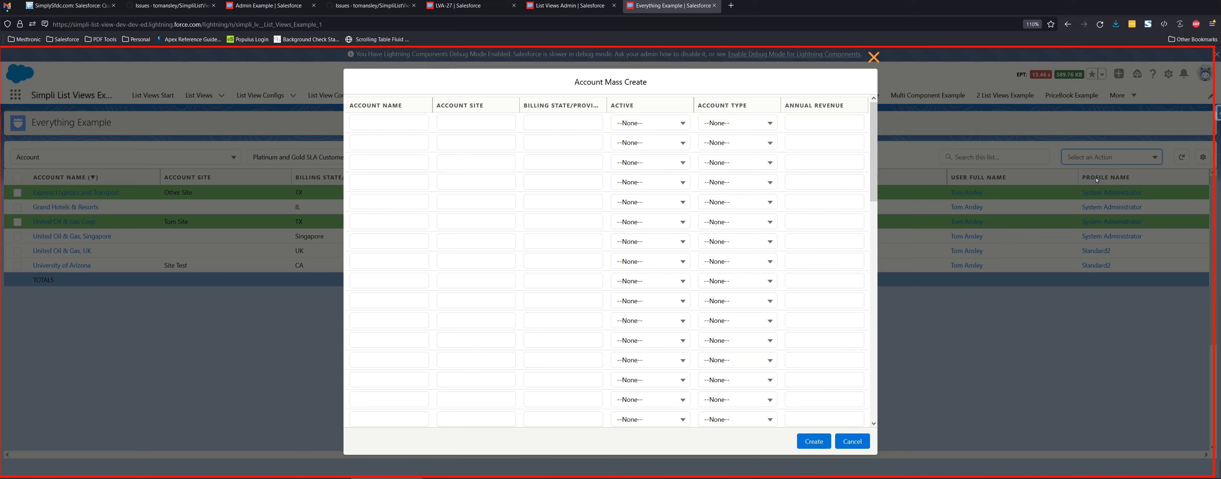
pyautogui.click(863, 439)
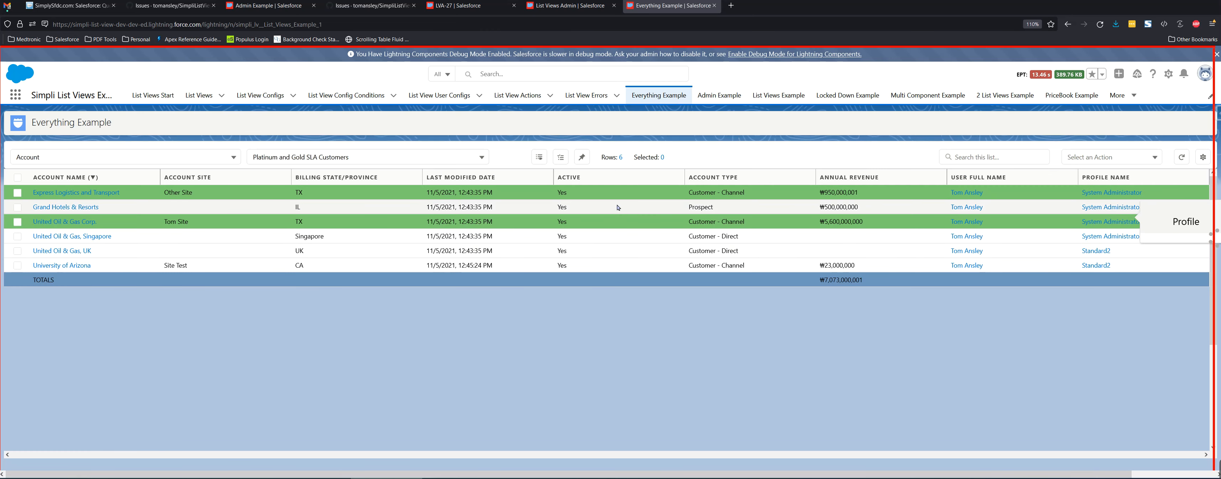
# - Open the Express Logistics and Transport row for inline editing to see its editable fields, and discard the edit
pyautogui.click(619, 194)
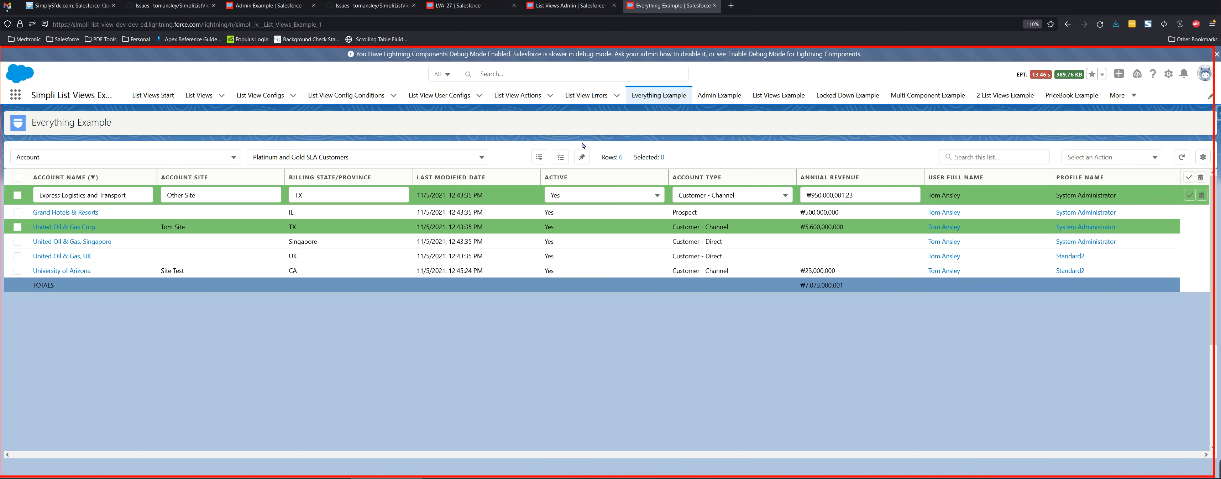
pyautogui.click(1121, 159)
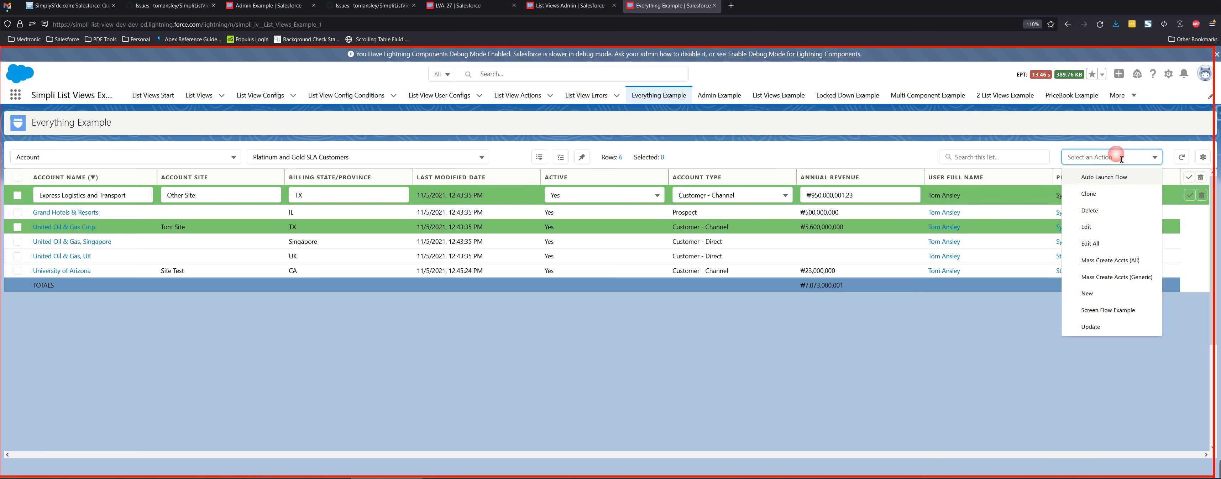
pyautogui.click(1171, 135)
pyautogui.click(1201, 195)
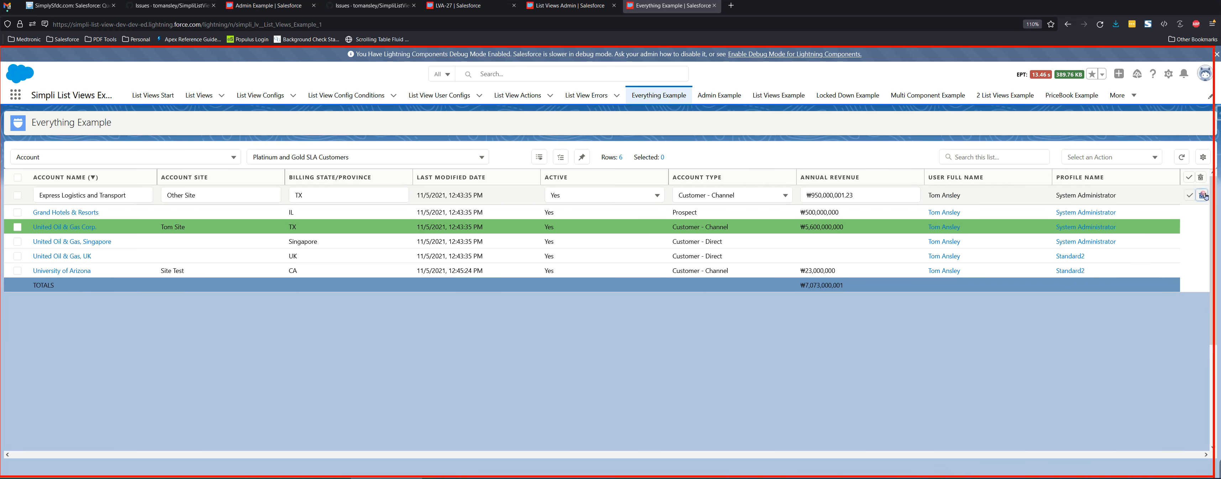
# - Open the Account Mass Create form for the Platinum and Gold SLA Customers view using Mass Create Accts (Generic)
pyautogui.click(1135, 160)
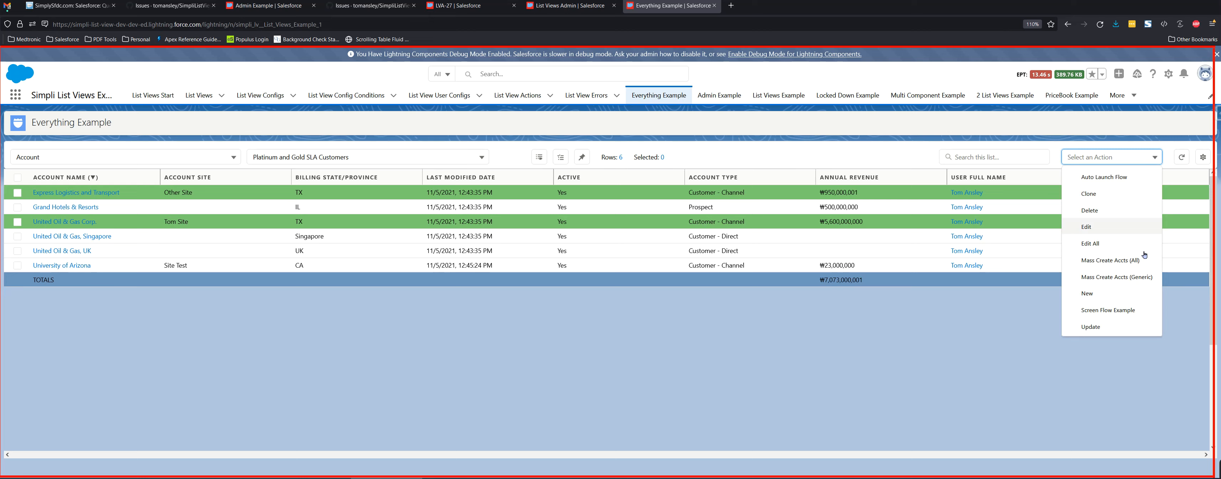
pyautogui.click(1145, 275)
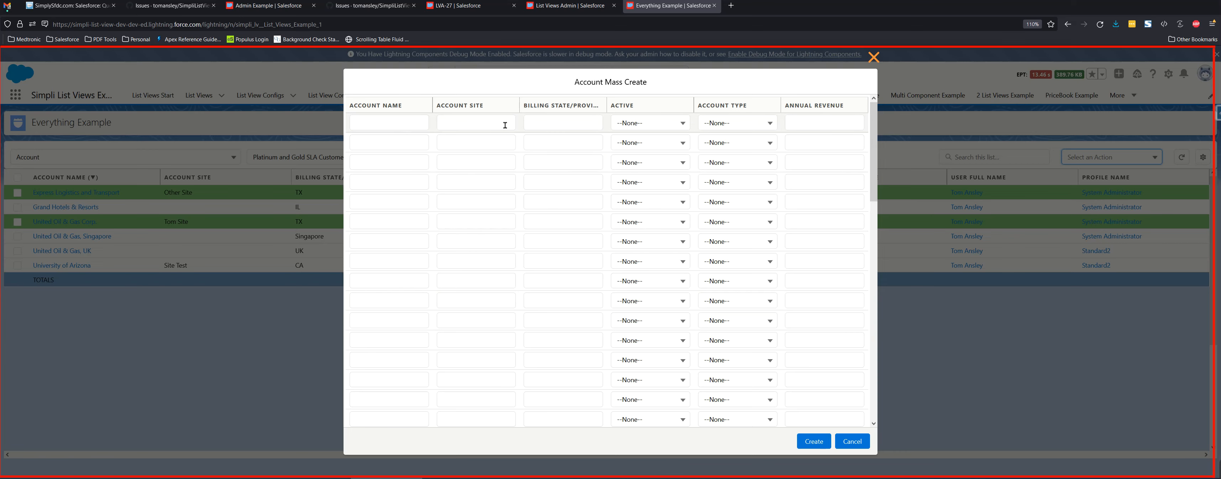
pyautogui.moveTo(872, 120)
pyautogui.mouseDown()
pyautogui.moveTo(872, 296)
pyautogui.moveTo(868, 104)
pyautogui.mouseUp()
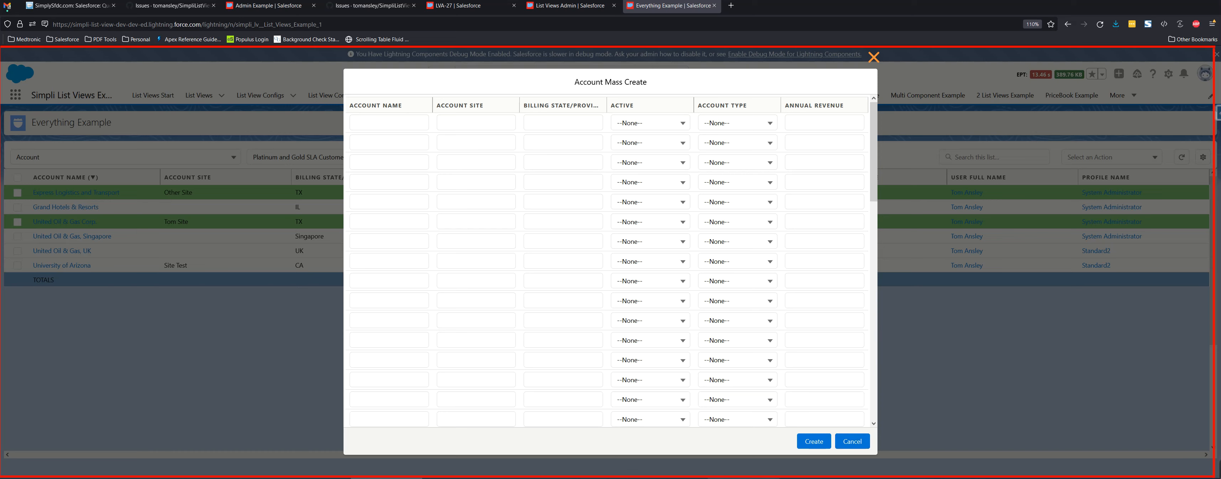
pyautogui.click(744, 478)
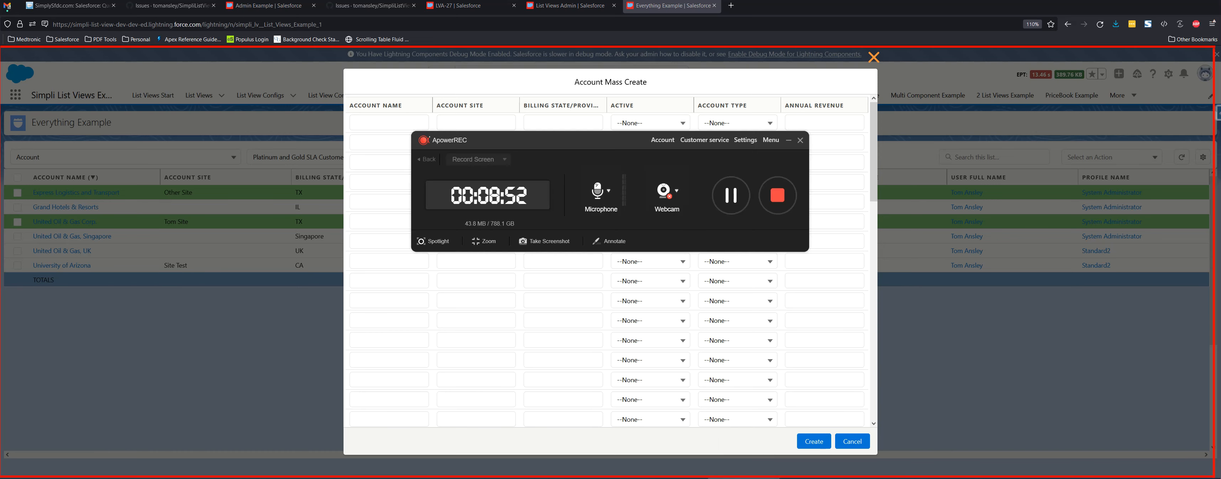